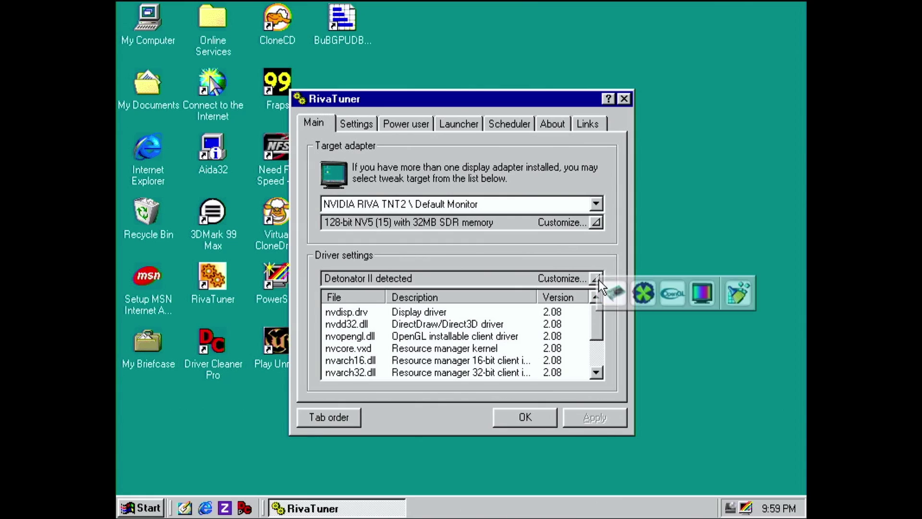
Disable synchronization with vertical retrace in RivaTuner's Direct3D tweaks, apply the change and close RivaTuner.
click(638, 295)
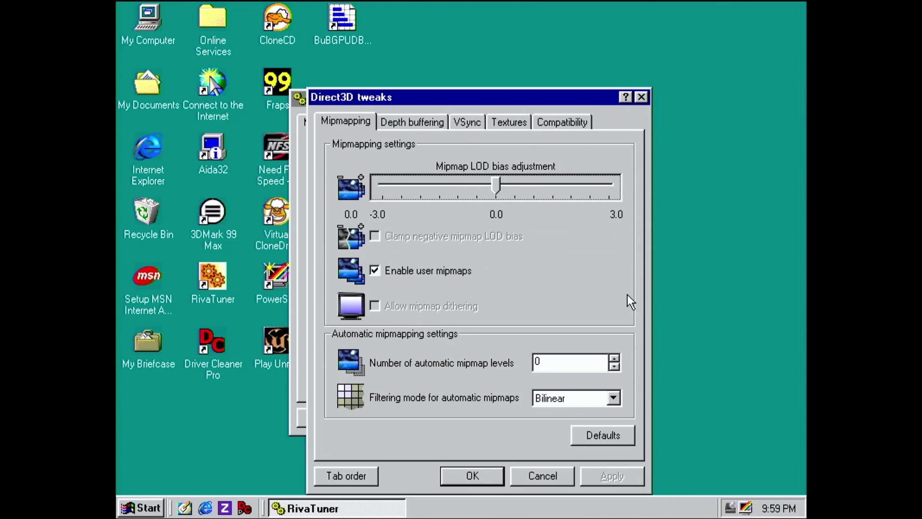
click(467, 122)
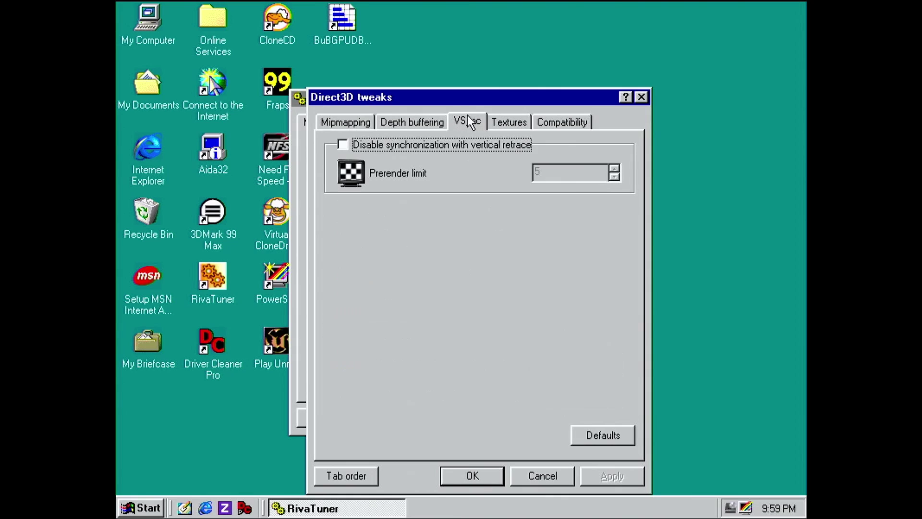
click(448, 146)
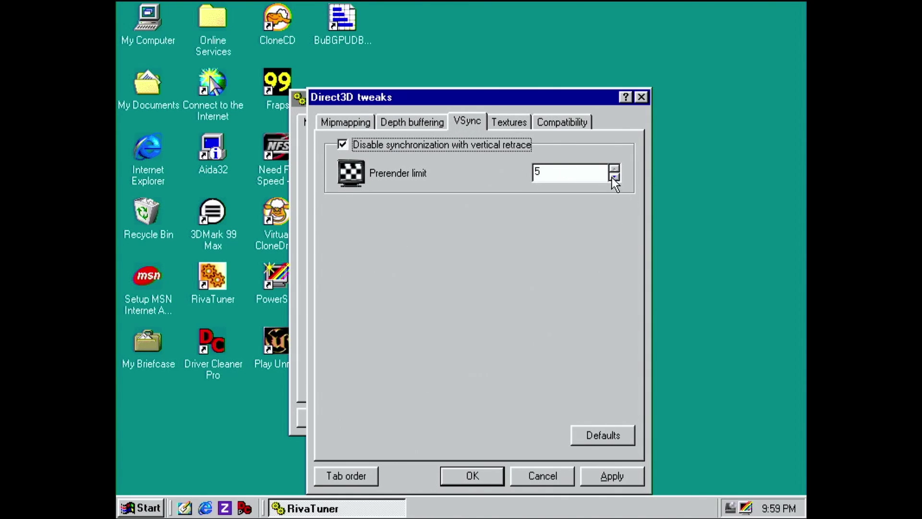
click(612, 470)
click(483, 471)
click(523, 418)
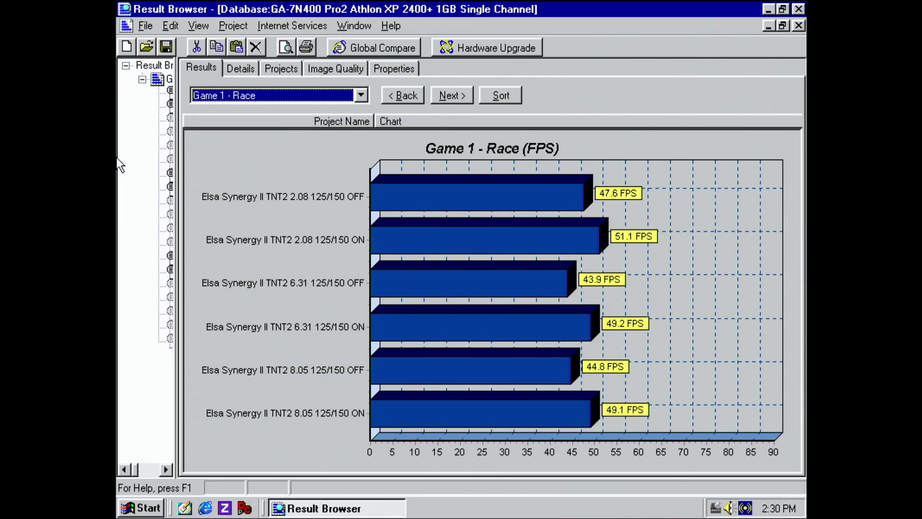
Show the benchmark chart that follows Game 1 - Race in Result Browser.
key(Down)
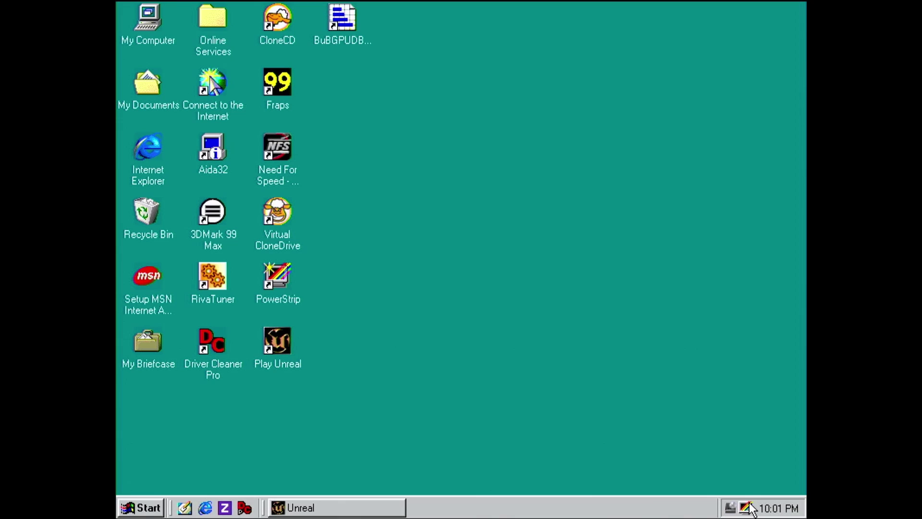
Set the engine clock to 143 MHz and the memory clock to 166 MHz in PowerStrip's performance profiles and apply them.
click(749, 503)
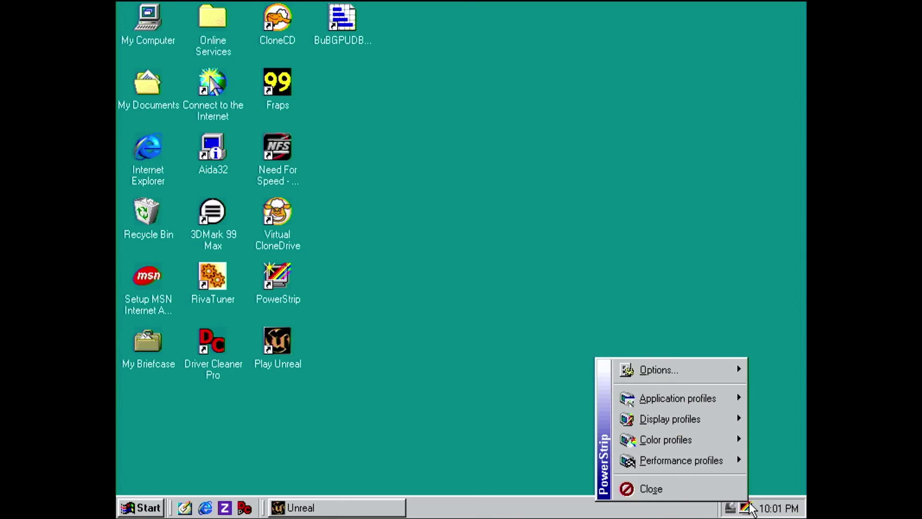
mouse_move(707, 460)
click(485, 460)
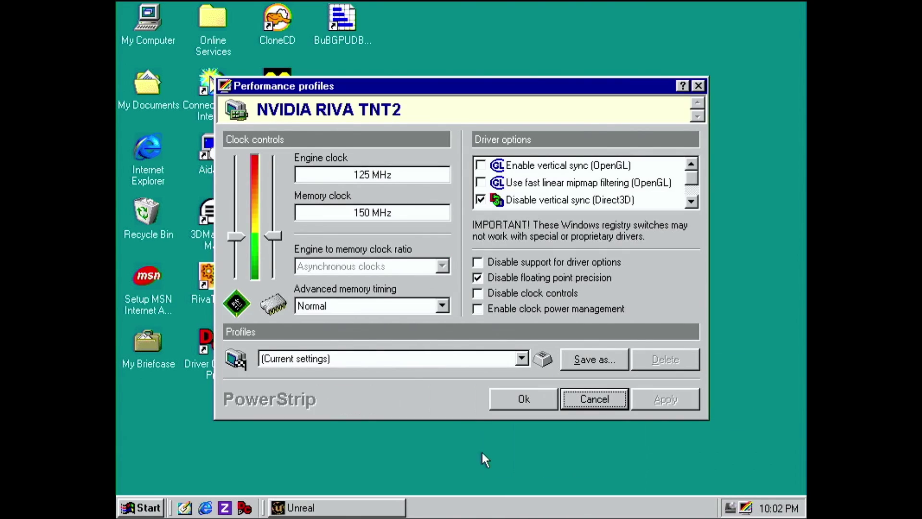
drag(237, 232, 281, 216)
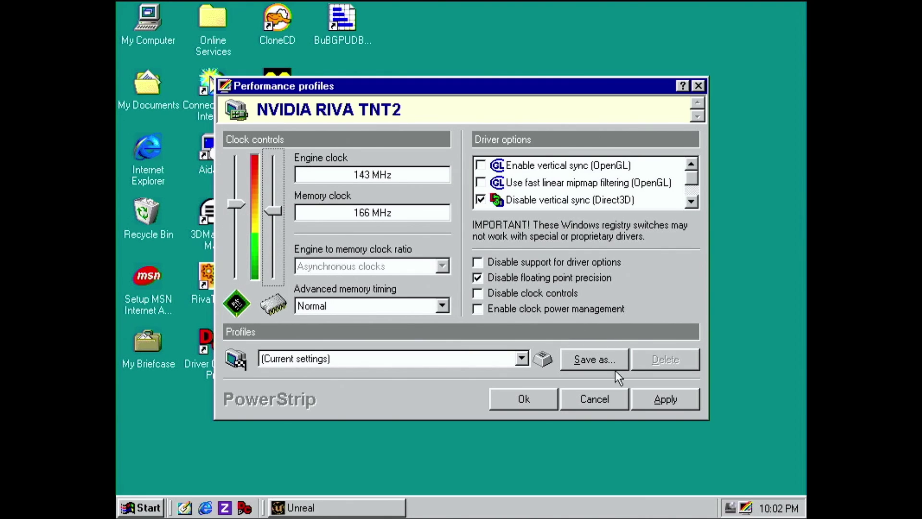
click(666, 400)
click(520, 293)
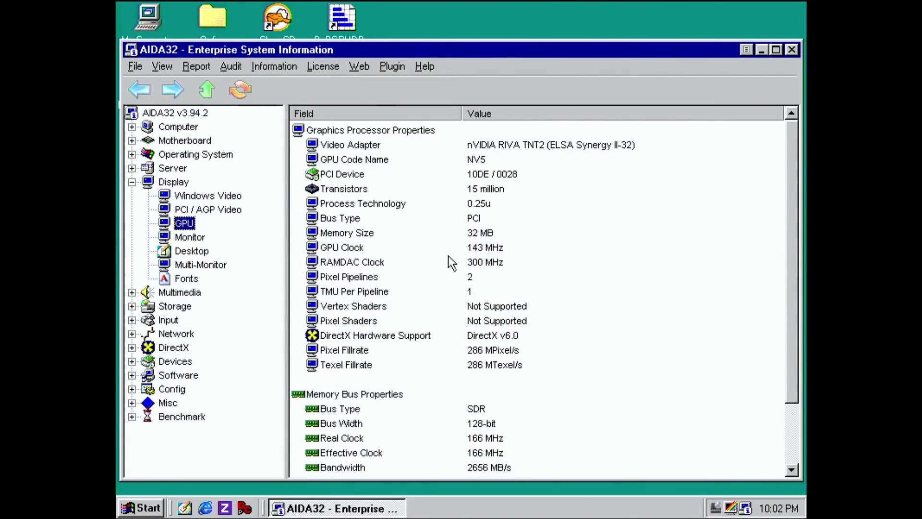
Check the GPU clock and the memory bus real clock in AIDA32.
click(453, 247)
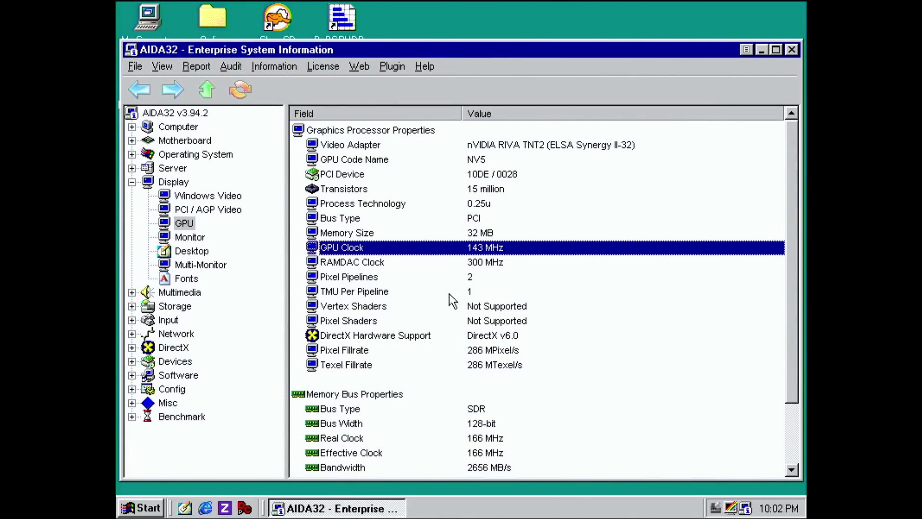
click(469, 438)
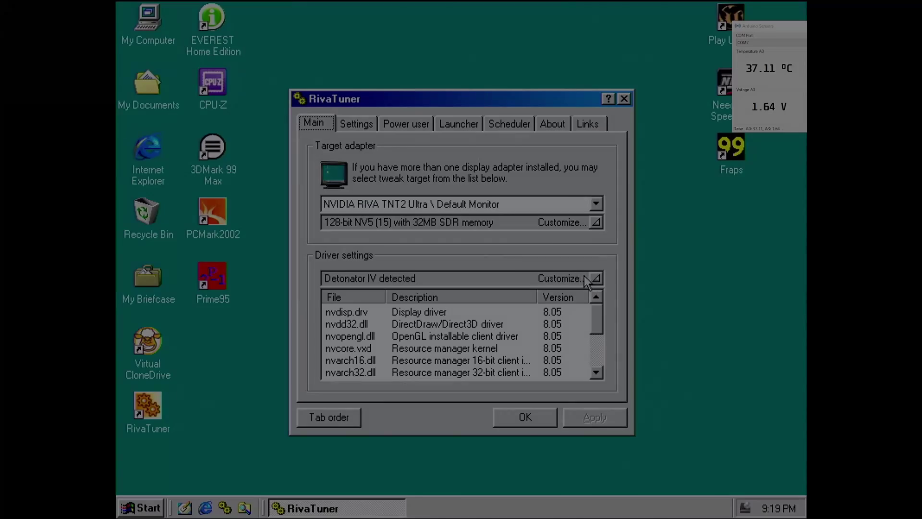
Enable driver-level hardware overclocking in RivaTuner's system tweaks and detect the default clock frequencies without rebooting.
click(593, 277)
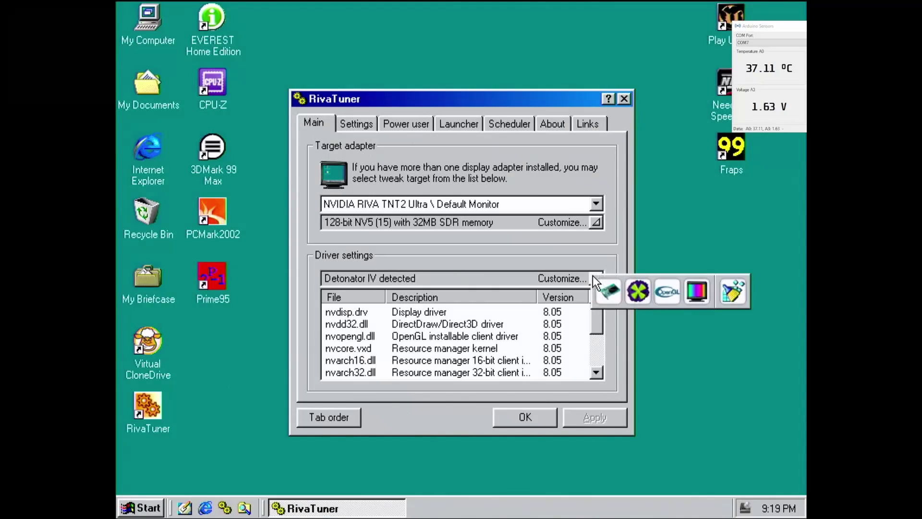
click(607, 288)
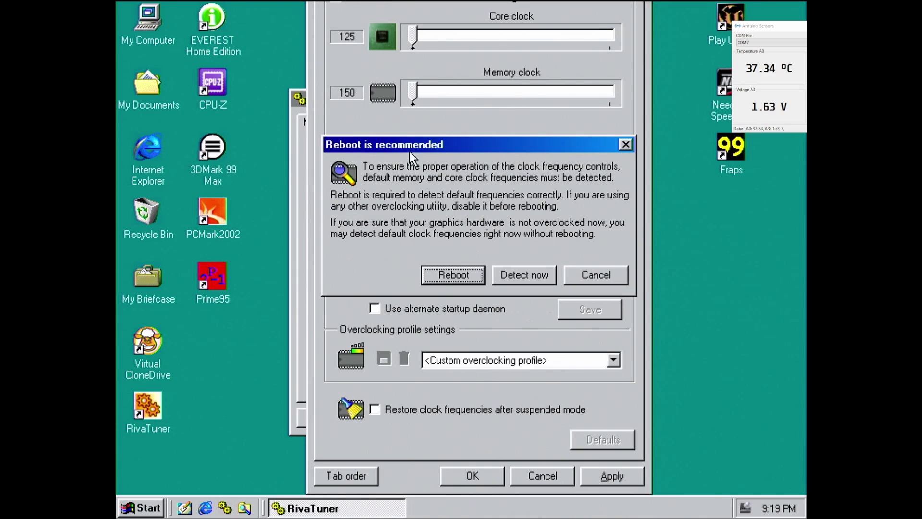
click(517, 271)
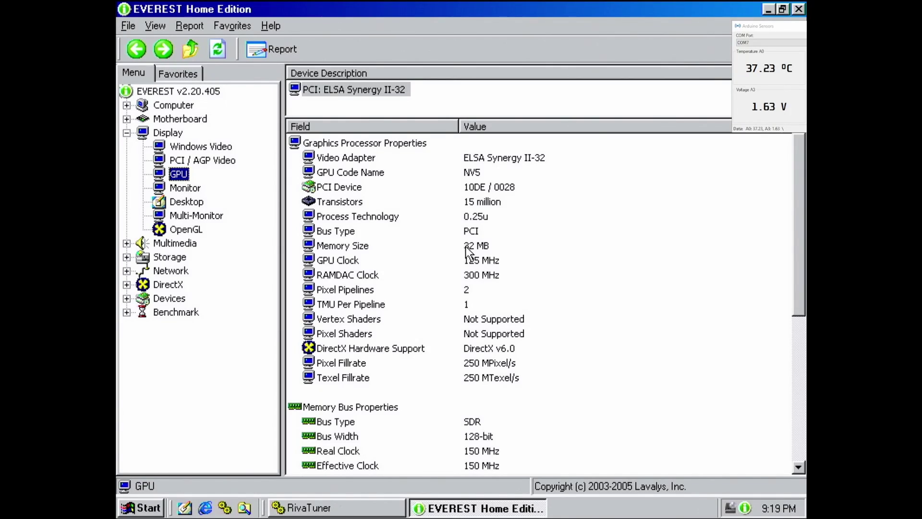
Check the default GPU clock and real memory clock in EVEREST Home Edition.
click(473, 259)
click(508, 450)
Switch to RivaTuner, set the core clock to 143 MHz and the memory clock to 167 MHz, and apply them.
click(394, 504)
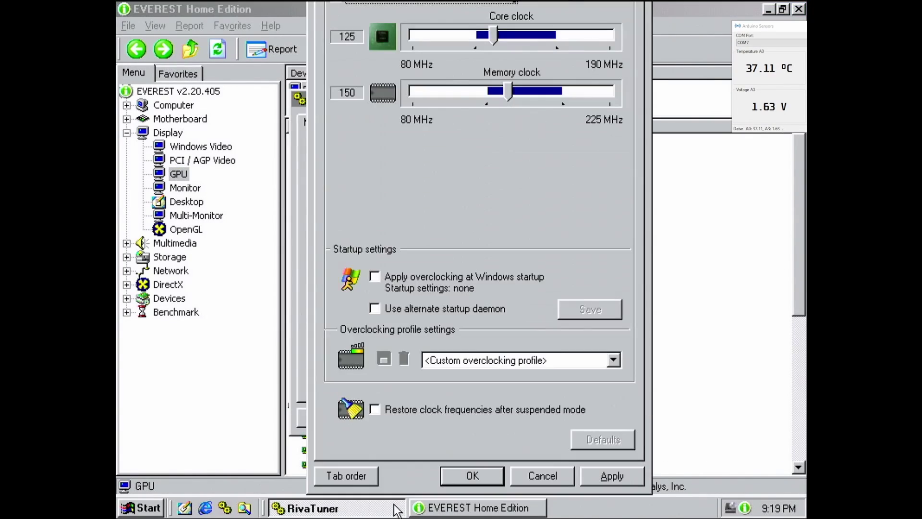
drag(494, 39, 525, 32)
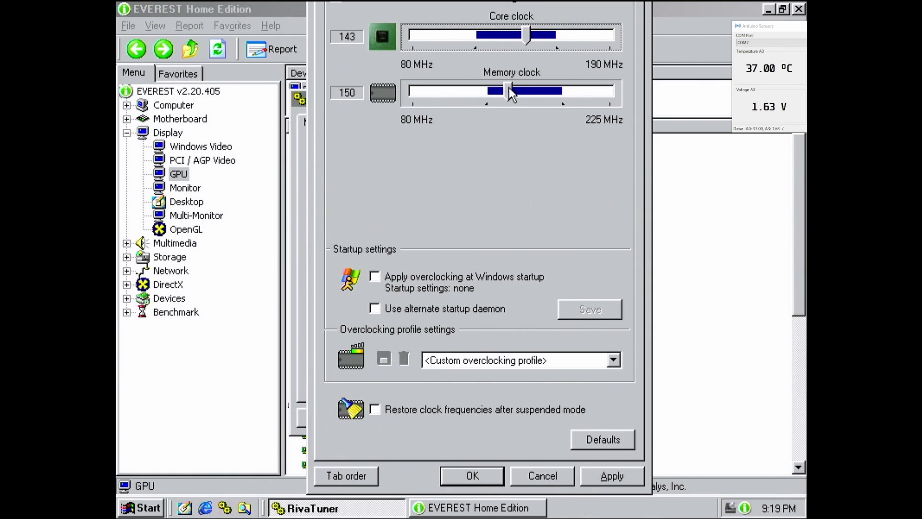
drag(507, 90, 532, 82)
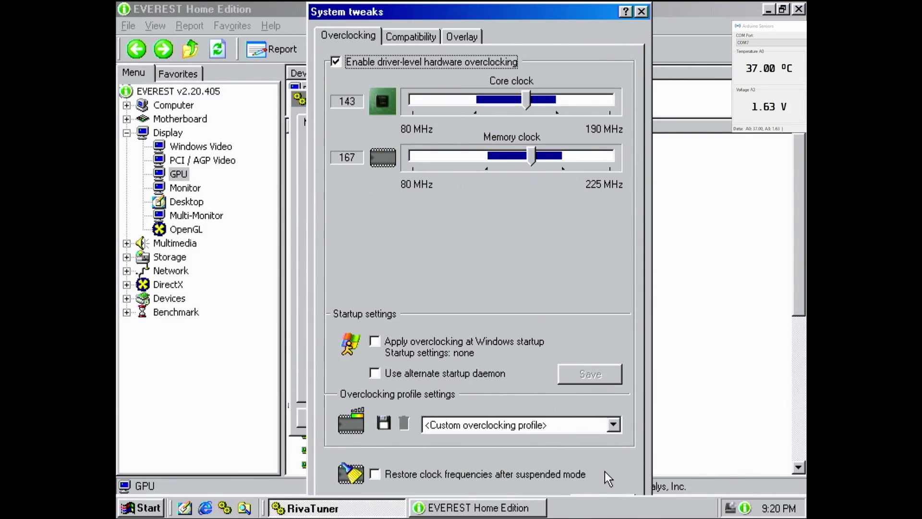
click(604, 471)
Verify the overclocked GPU and memory frequencies in EVEREST Home Edition.
click(496, 262)
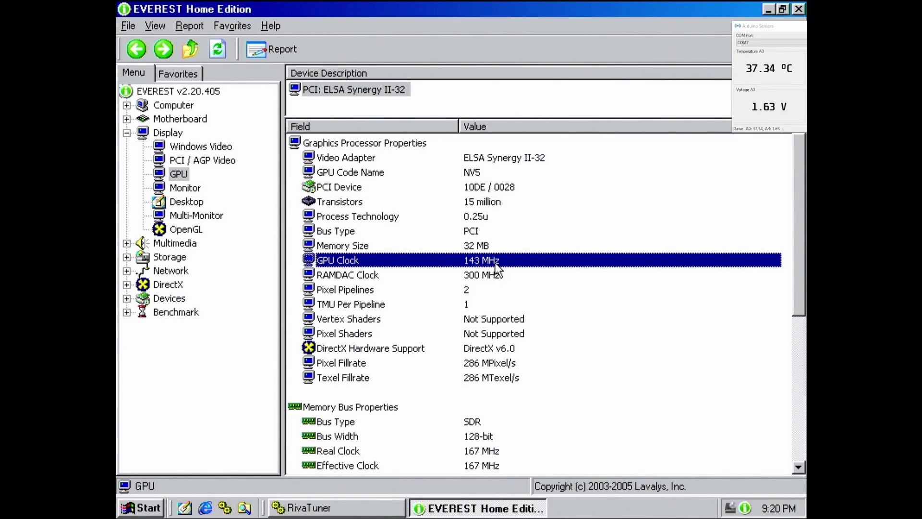
click(503, 448)
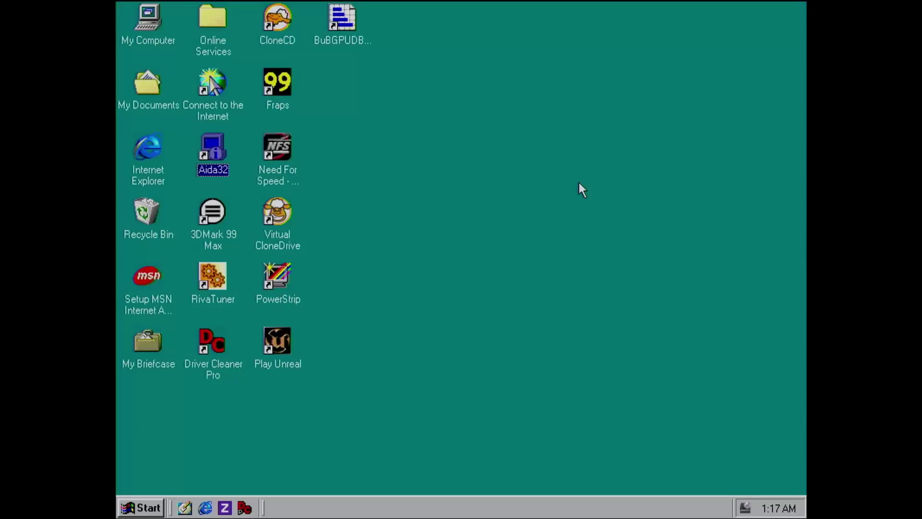
Open the desktop's advanced display properties and view the additional RIVA TNT2 properties, including the further Direct3D settings.
right_click(496, 217)
click(539, 366)
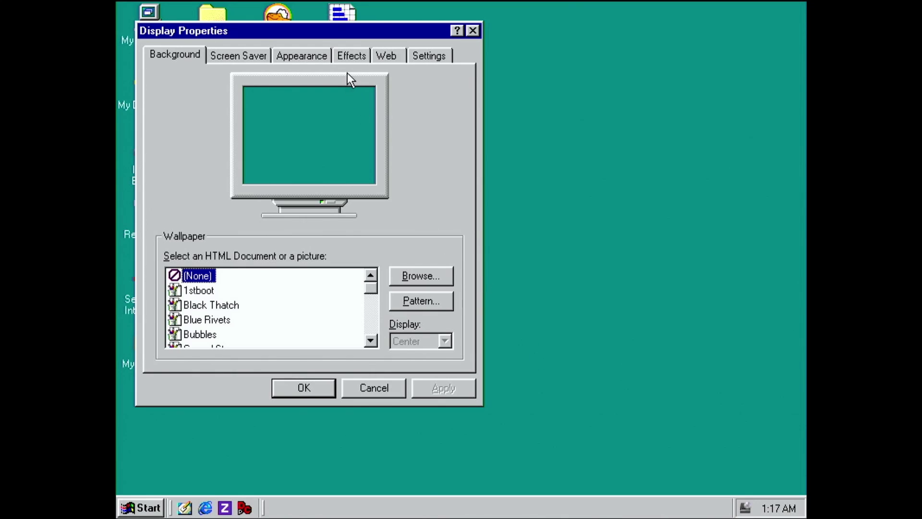
key(ctrl+shift+Tab)
click(405, 354)
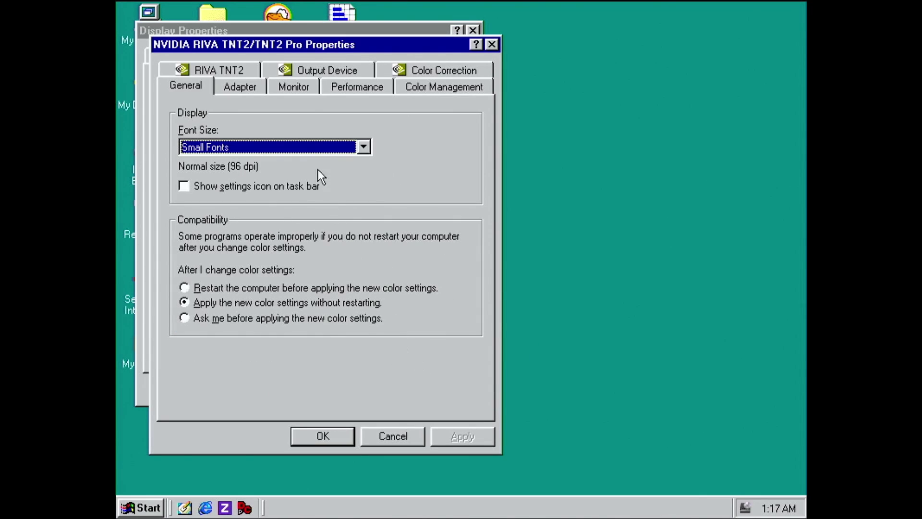
click(241, 69)
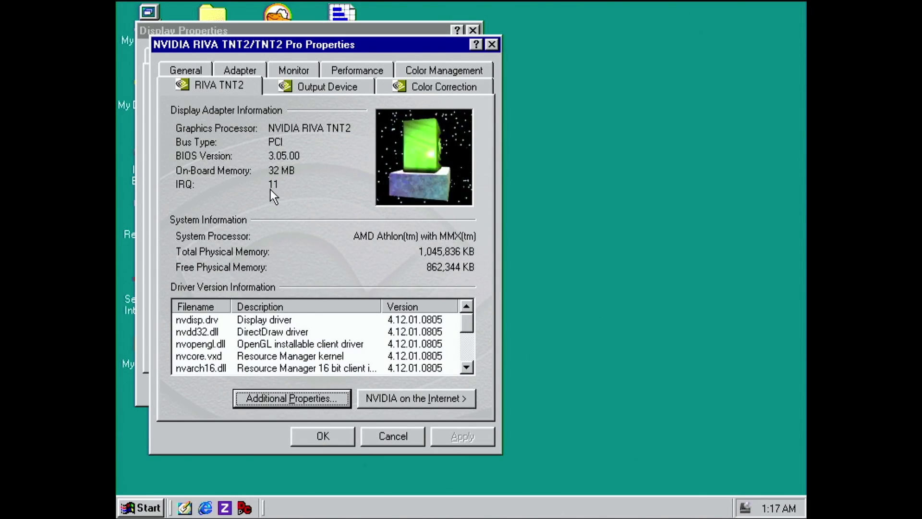
click(326, 399)
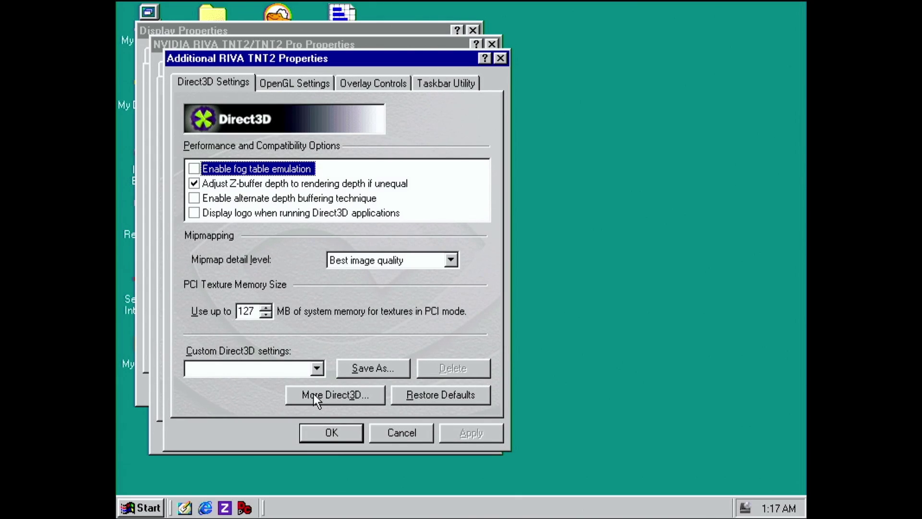
click(314, 394)
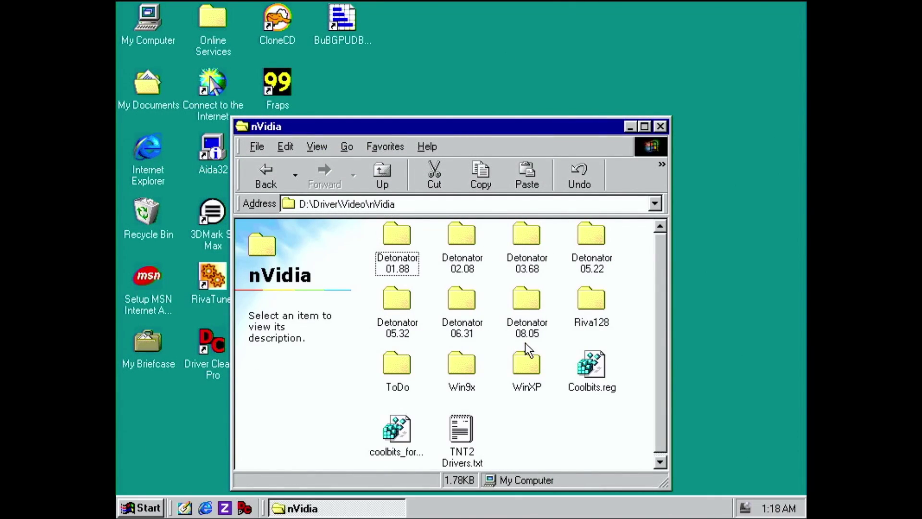
Merge Coolbits.reg from the nVidia folder into the registry and open the file for editing.
double_click(592, 367)
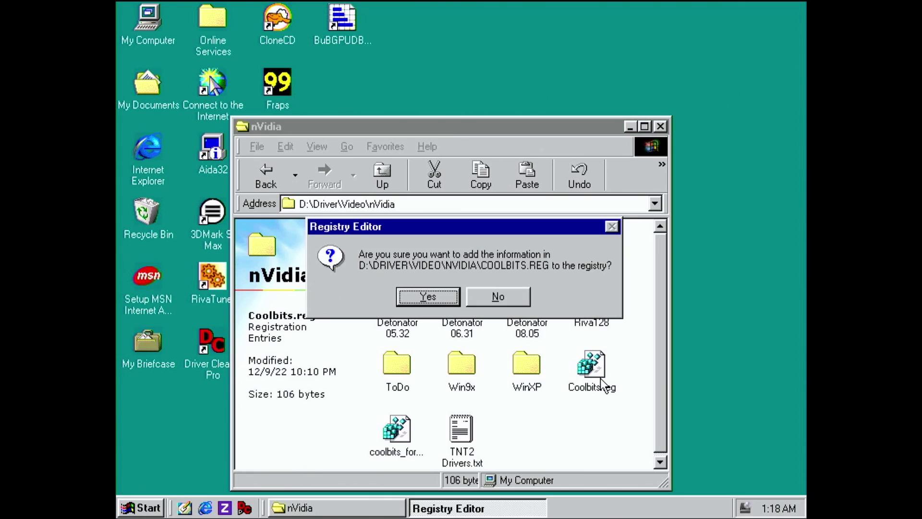
click(436, 303)
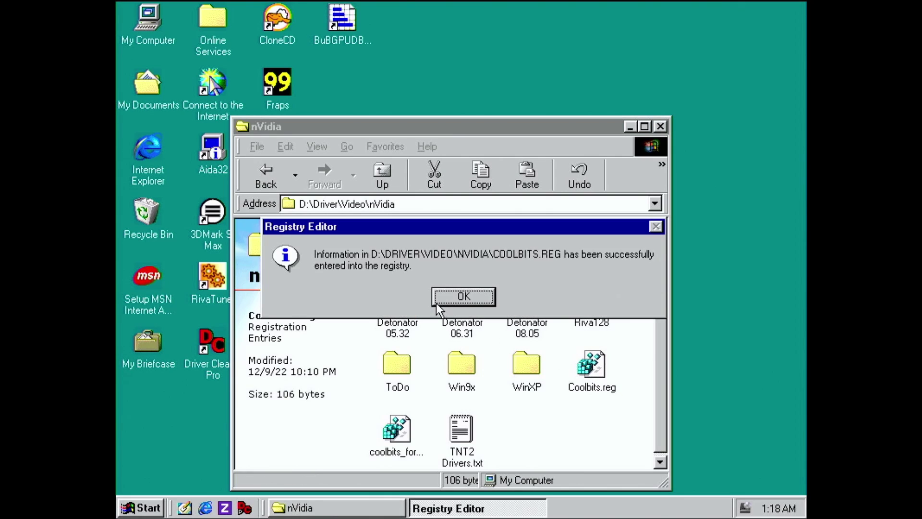
click(469, 299)
right_click(577, 364)
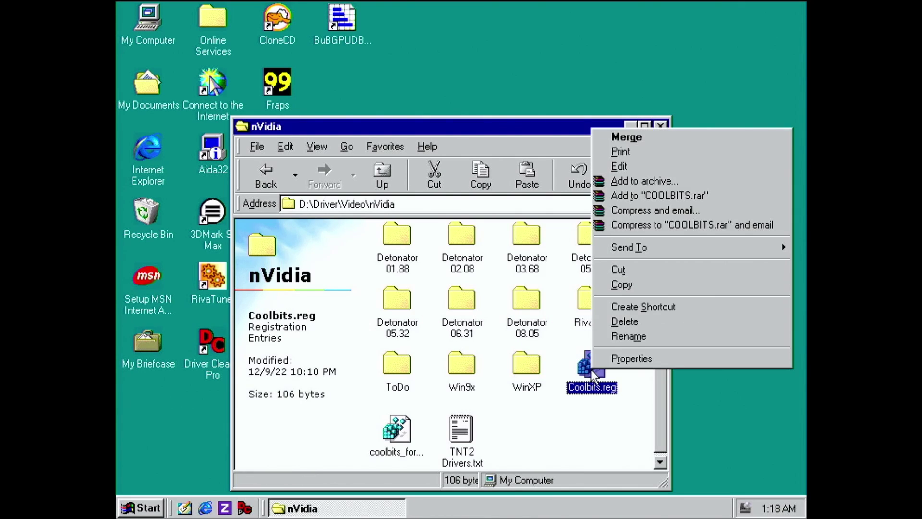
click(619, 168)
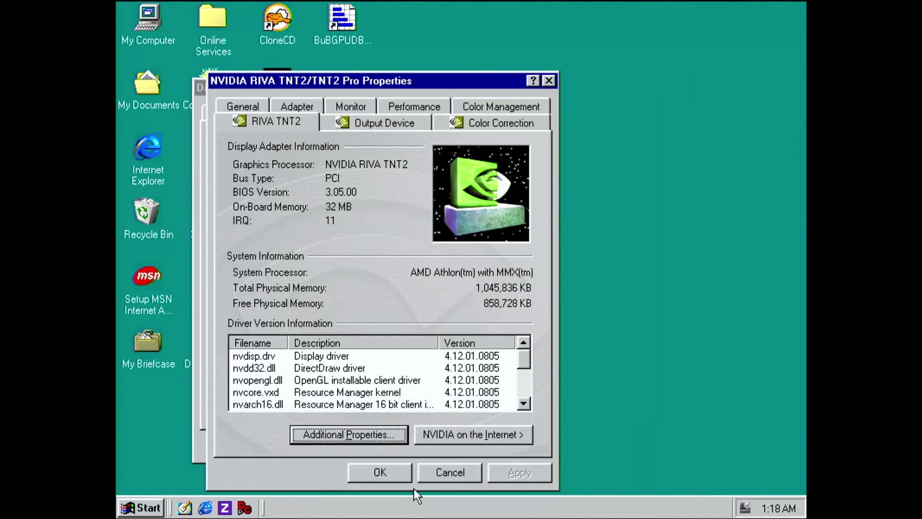
Allow clock frequency adjustments in the additional RIVA TNT2 hardware options and set the core clock to 150 MHz and memory clock to 180 MHz.
click(373, 438)
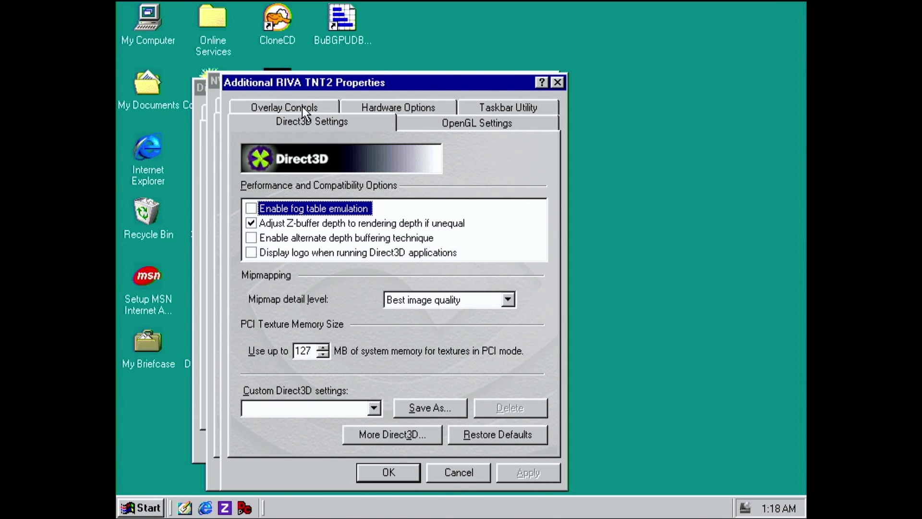
click(388, 106)
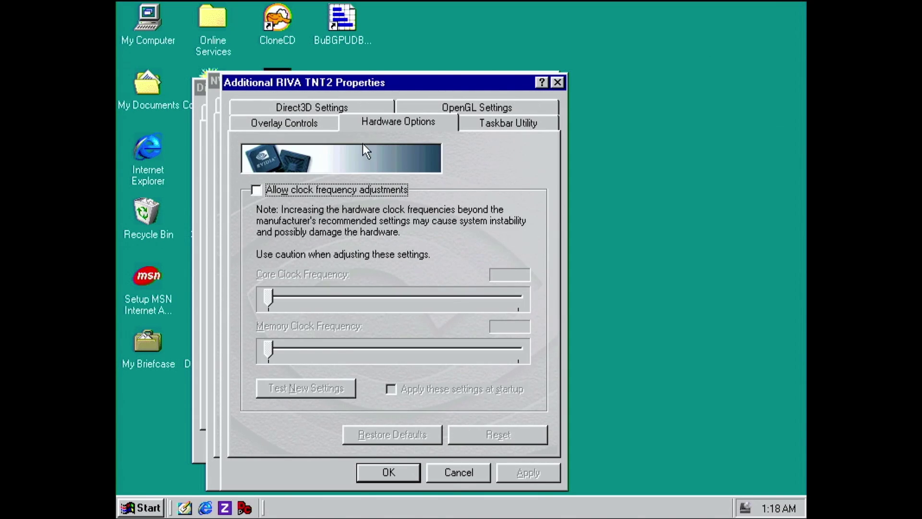
click(351, 192)
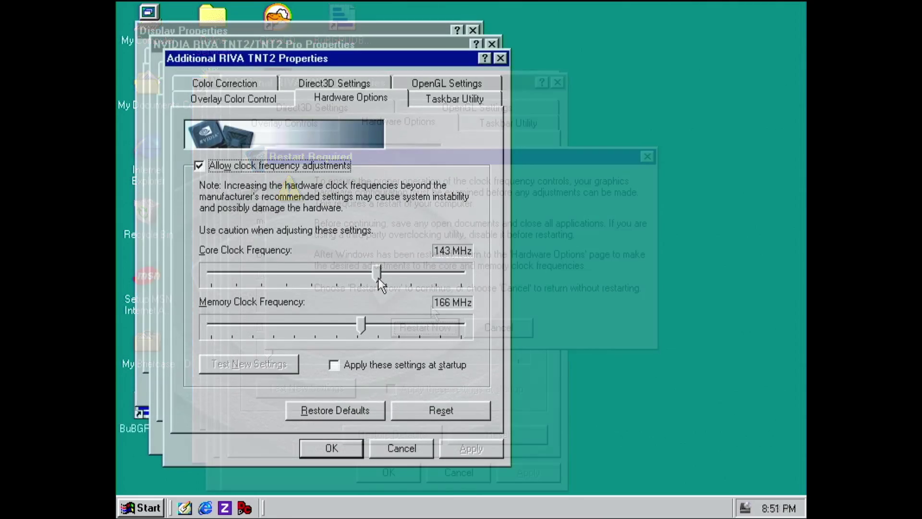
drag(379, 282, 413, 273)
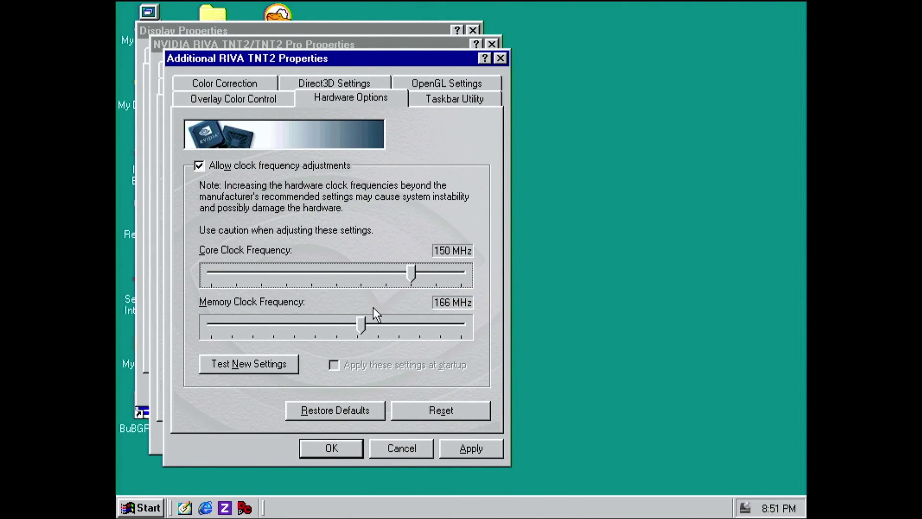
drag(364, 325, 420, 323)
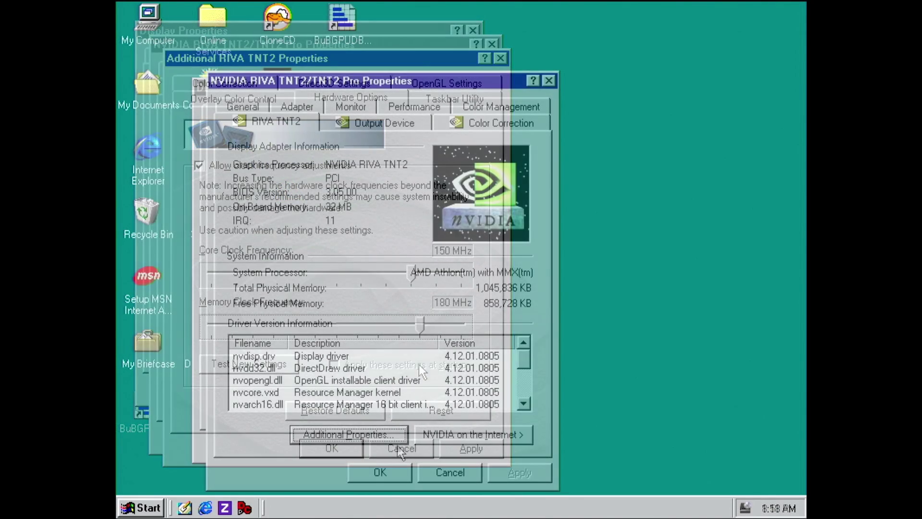
Open the additional RIVA TNT2 properties and go into the further Direct3D settings.
click(399, 434)
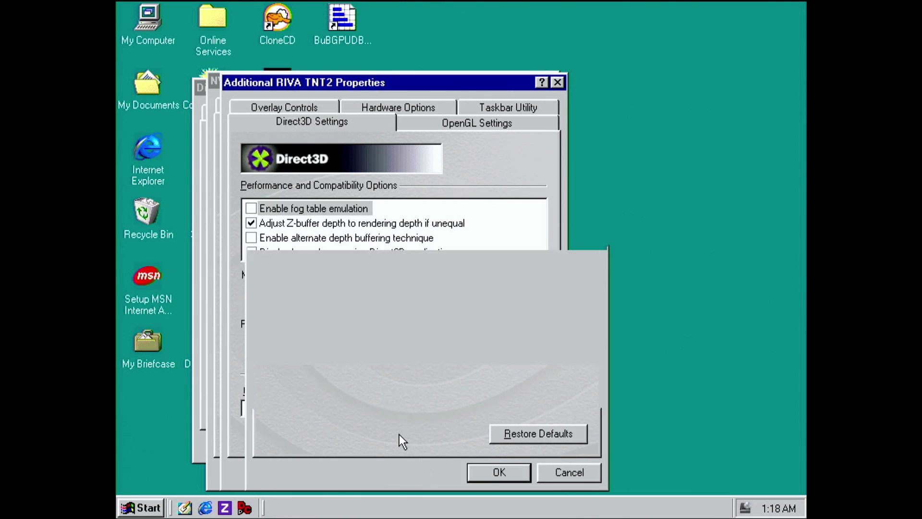